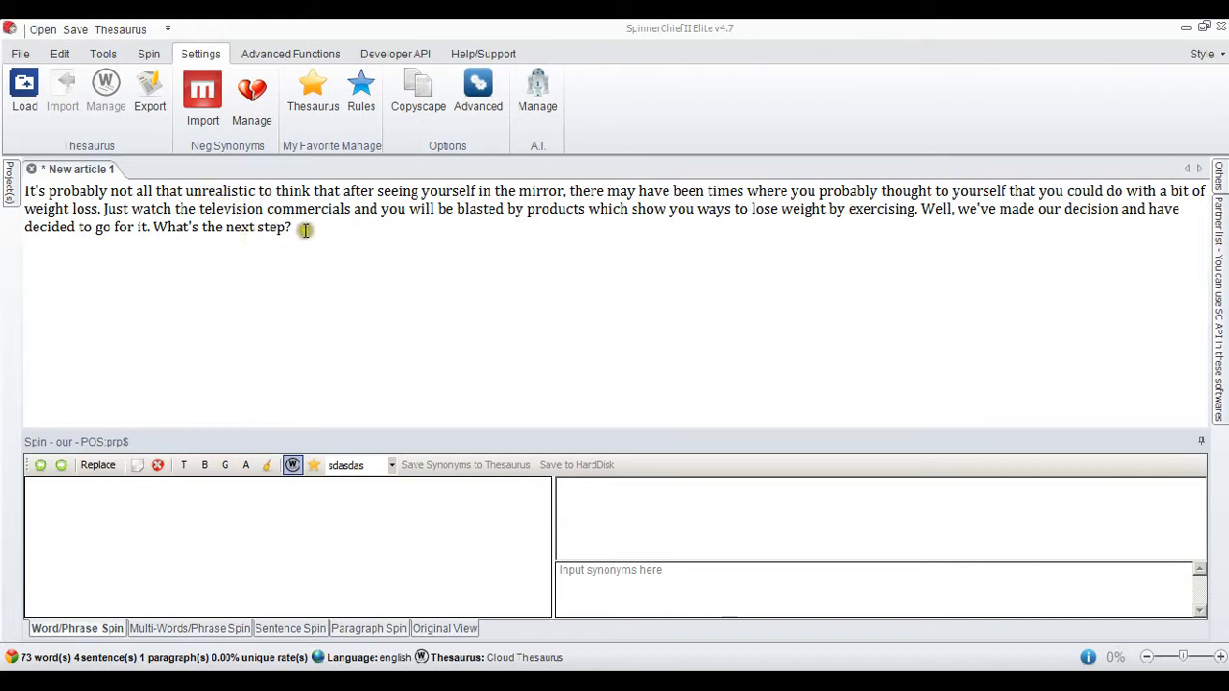
Spin the article using the cloud thesaurus at Best quality with the auto-replace type Phrase.
click(149, 54)
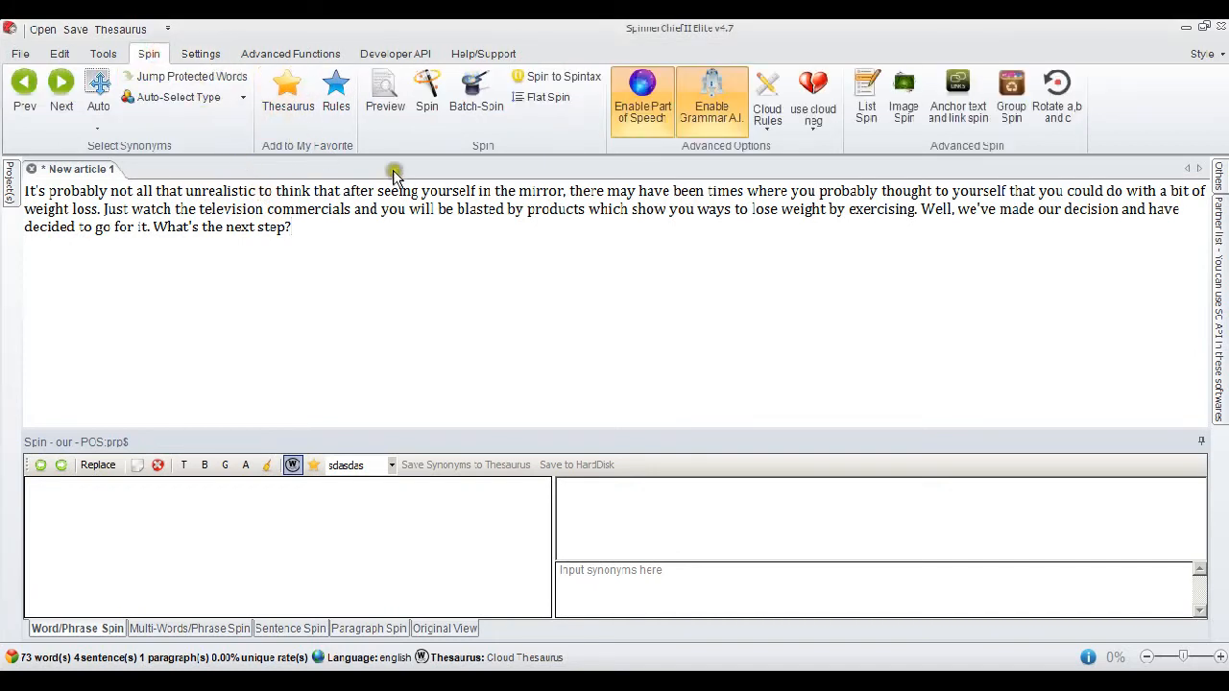
click(420, 131)
click(459, 193)
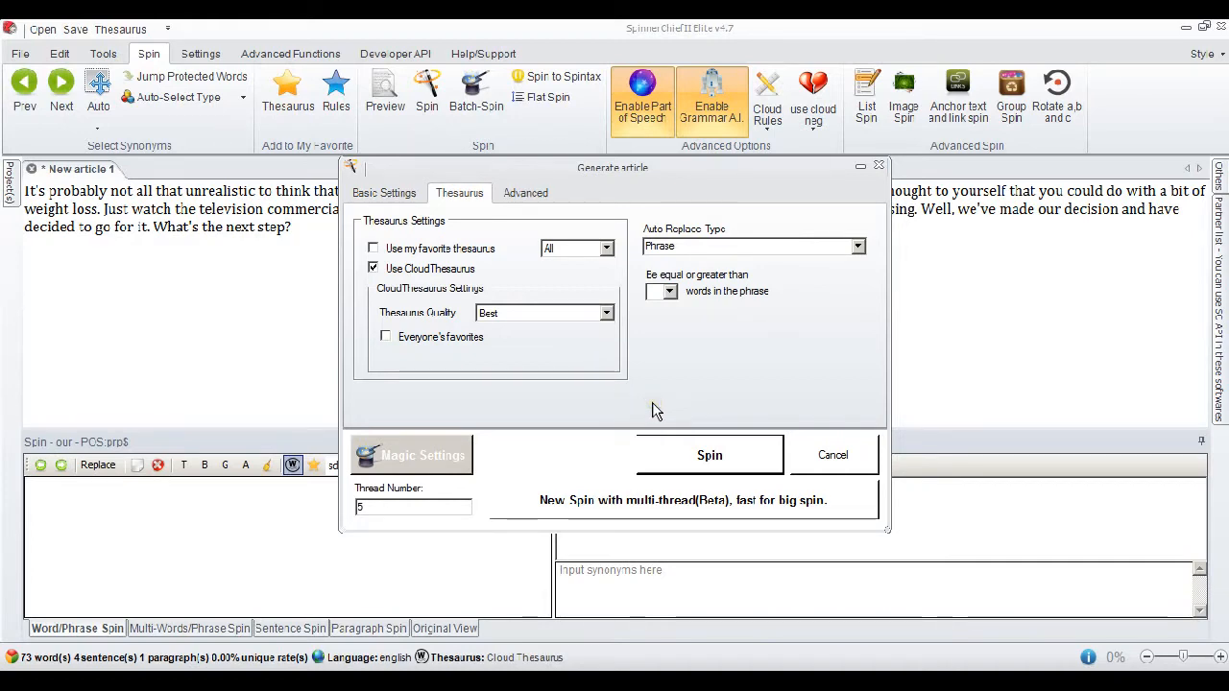
click(751, 462)
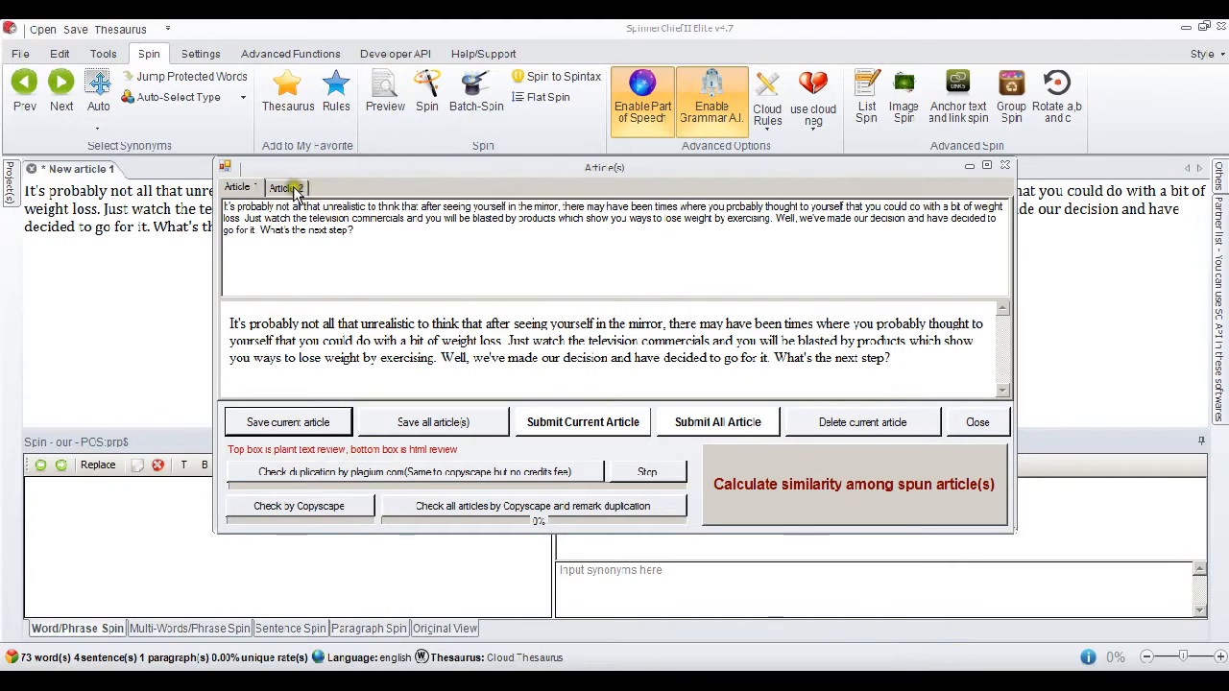
Check spun Article 2 for duplication with Copyscape, and close the result and the spun articles.
click(286, 188)
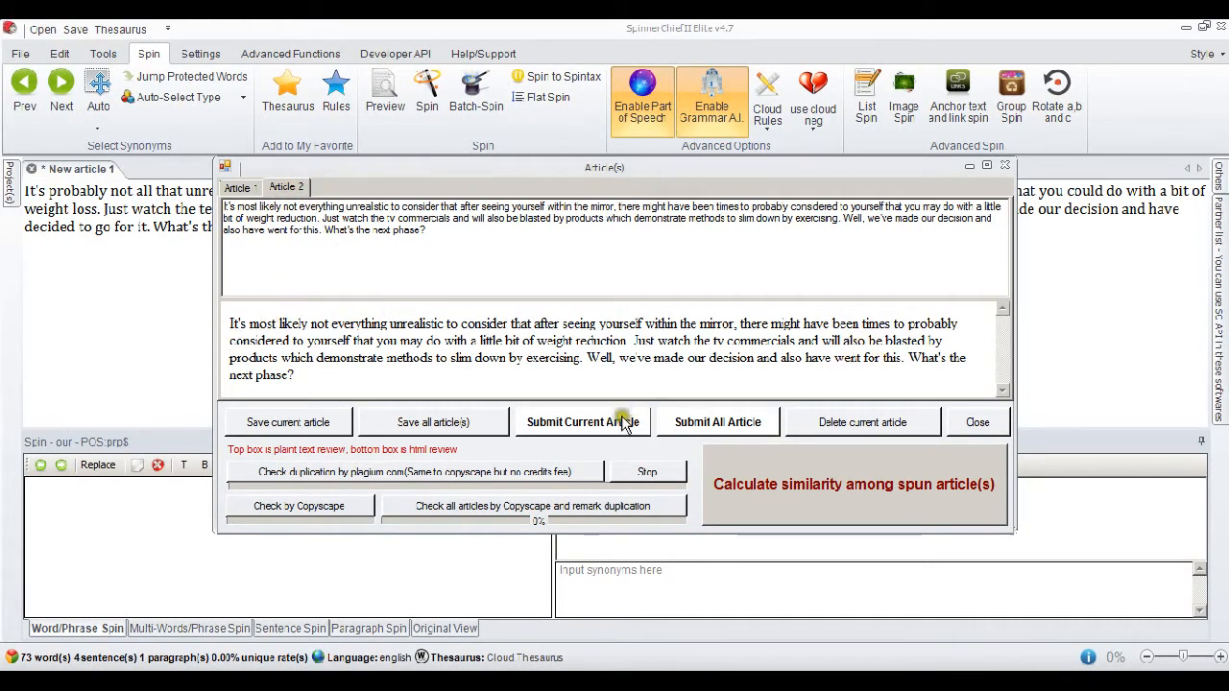
click(345, 507)
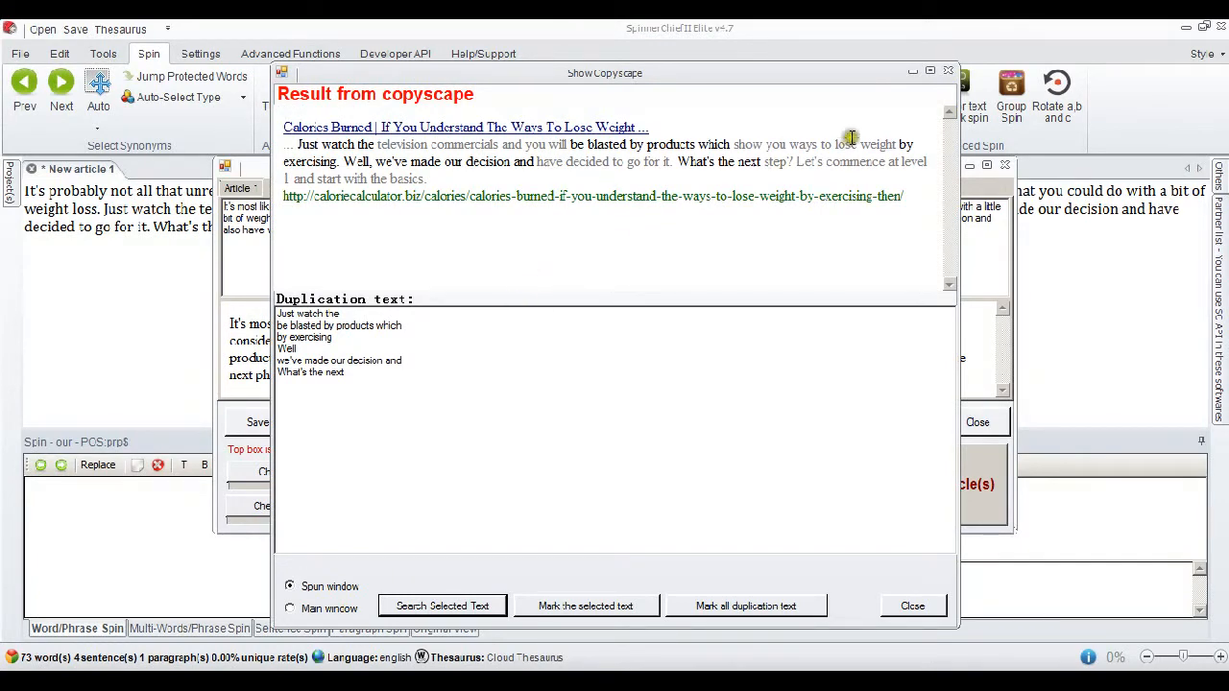
click(948, 72)
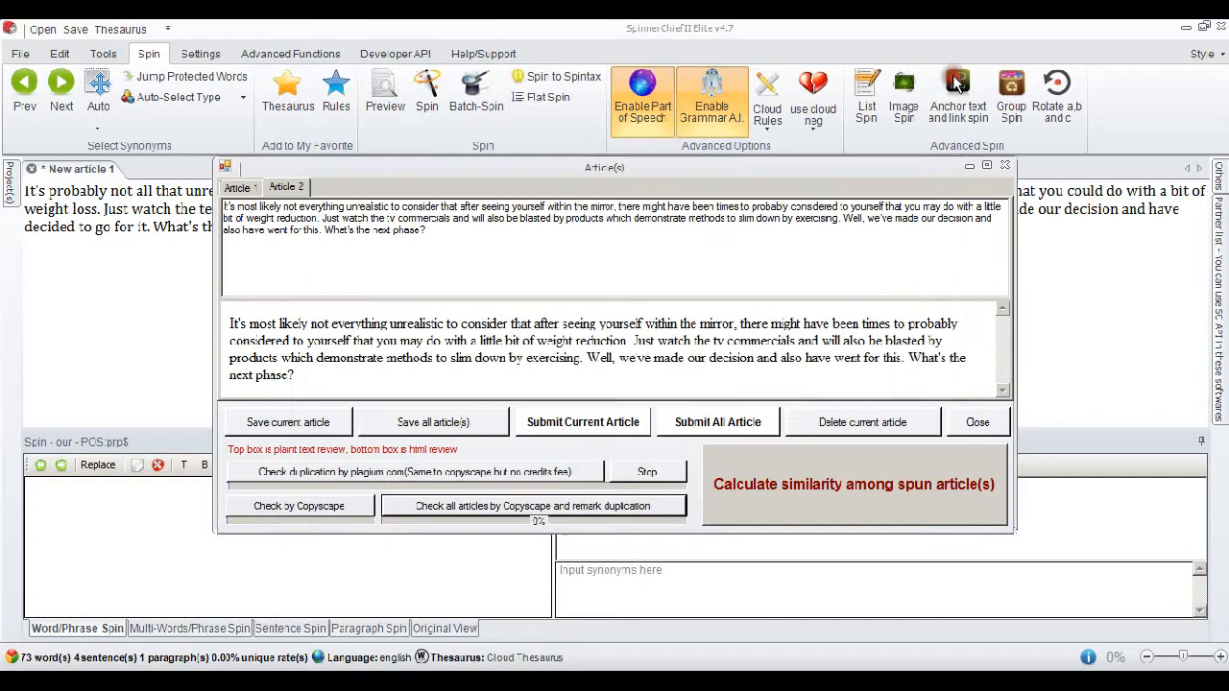
click(1004, 167)
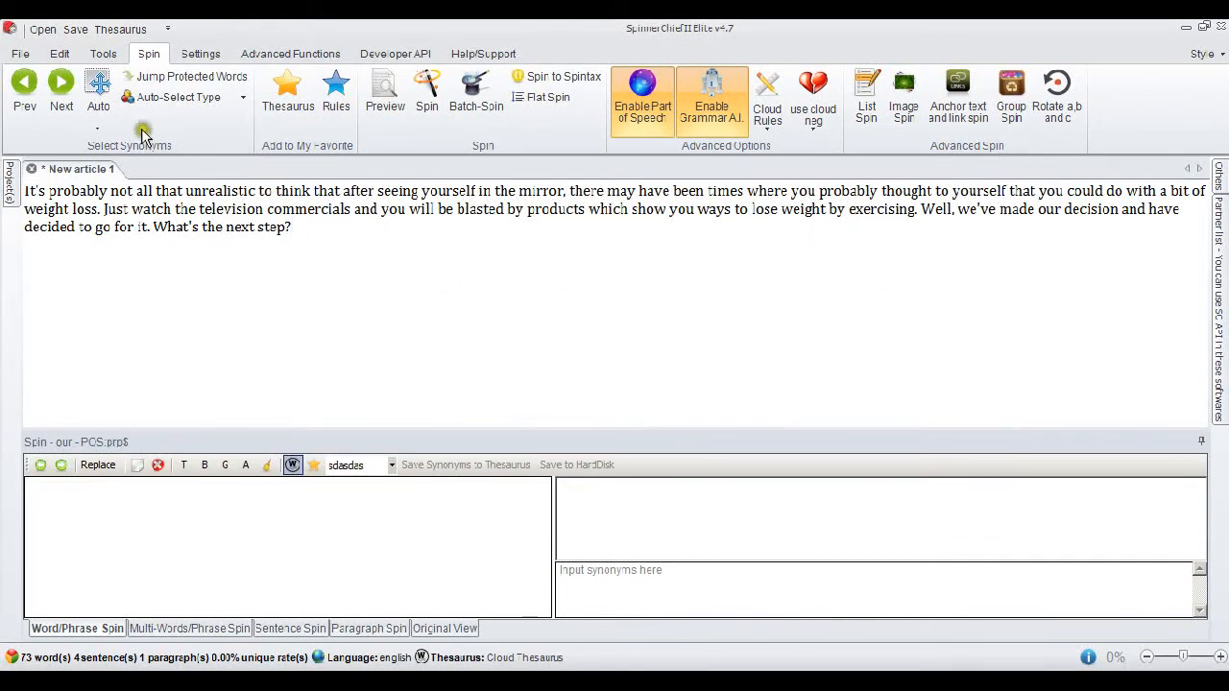
Identify synonyms from the loaded thesaurus for phrases of more than 2 words, and run the Dupli-Eliminate identification with a frequency of 3.
click(104, 54)
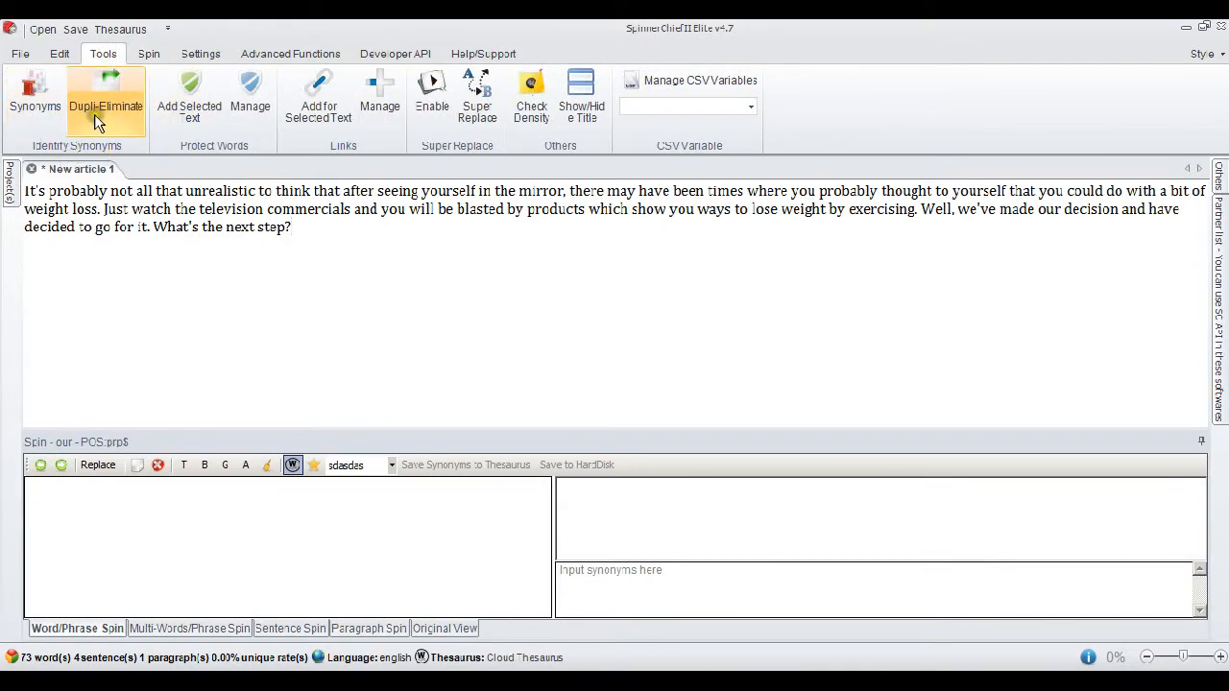
click(38, 113)
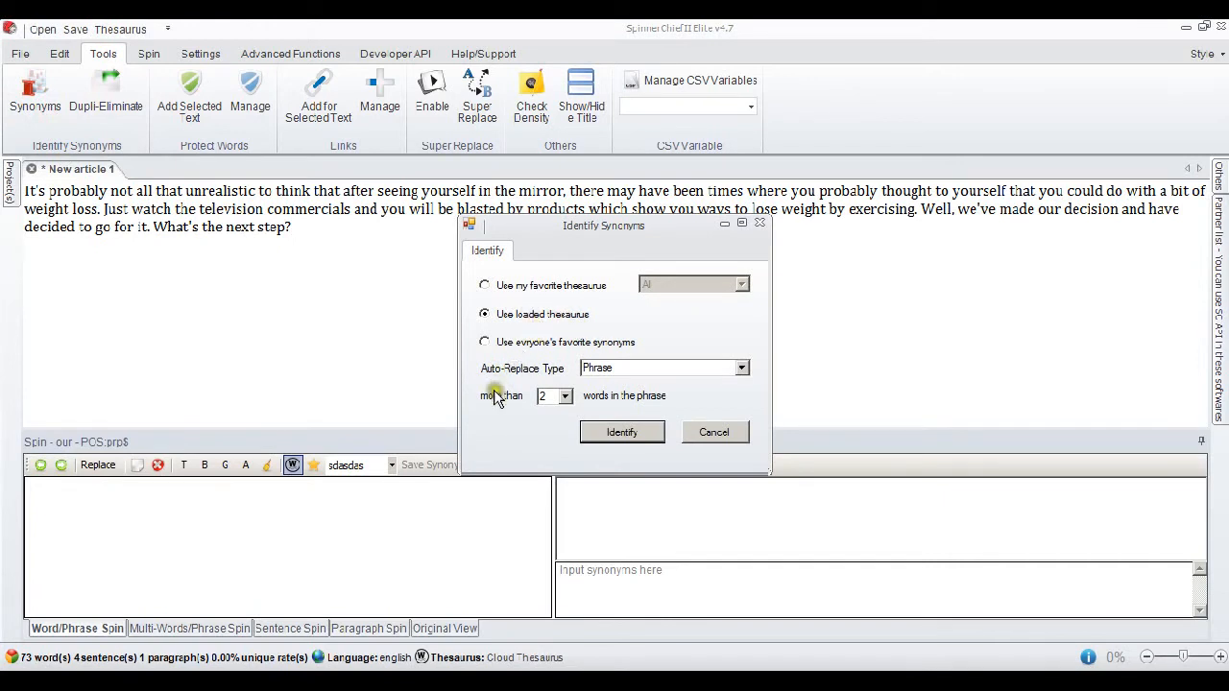
click(742, 369)
click(742, 369)
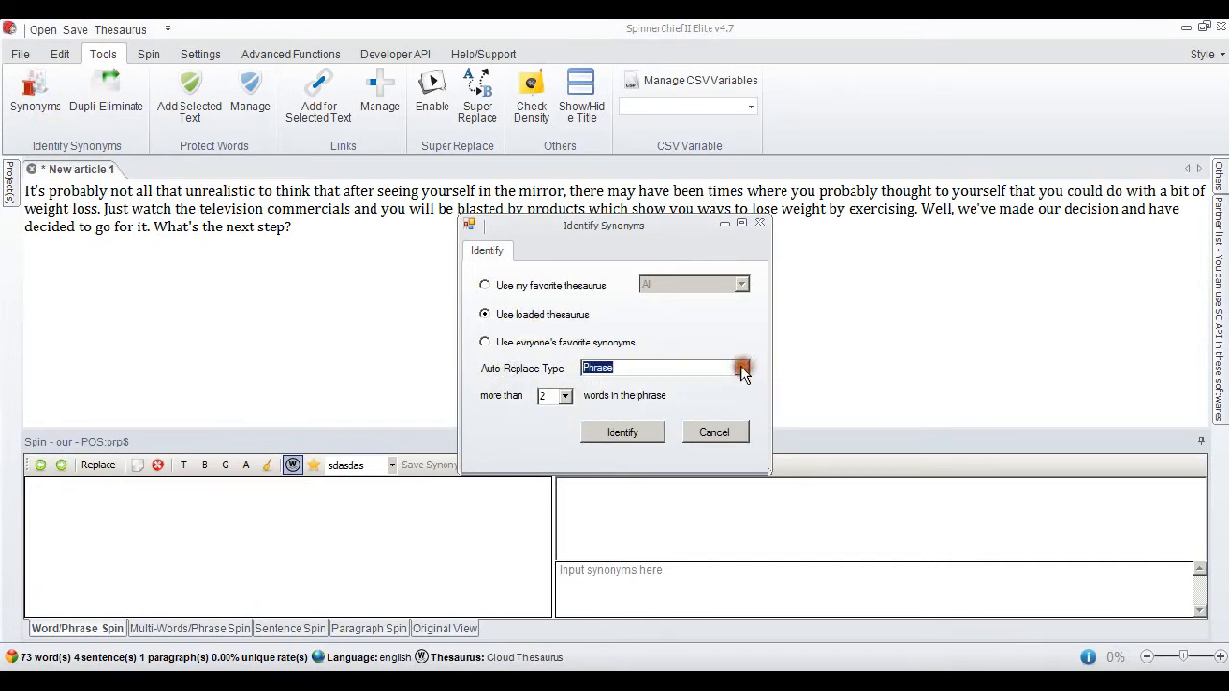
click(544, 441)
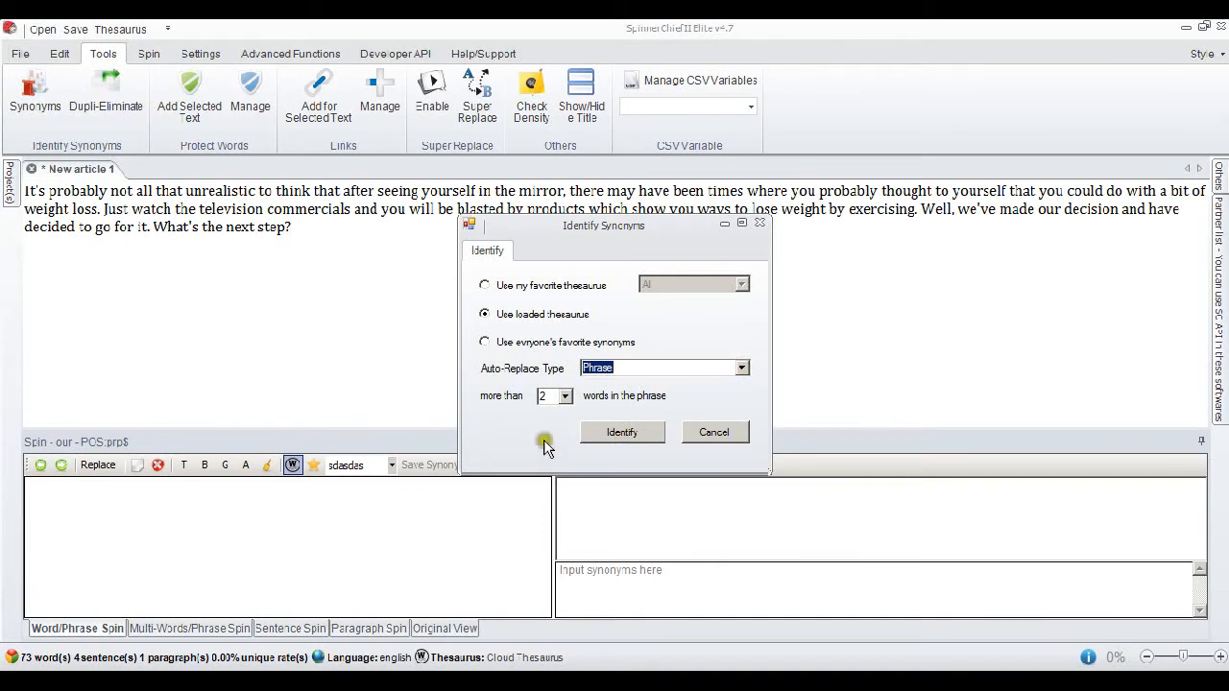
click(634, 432)
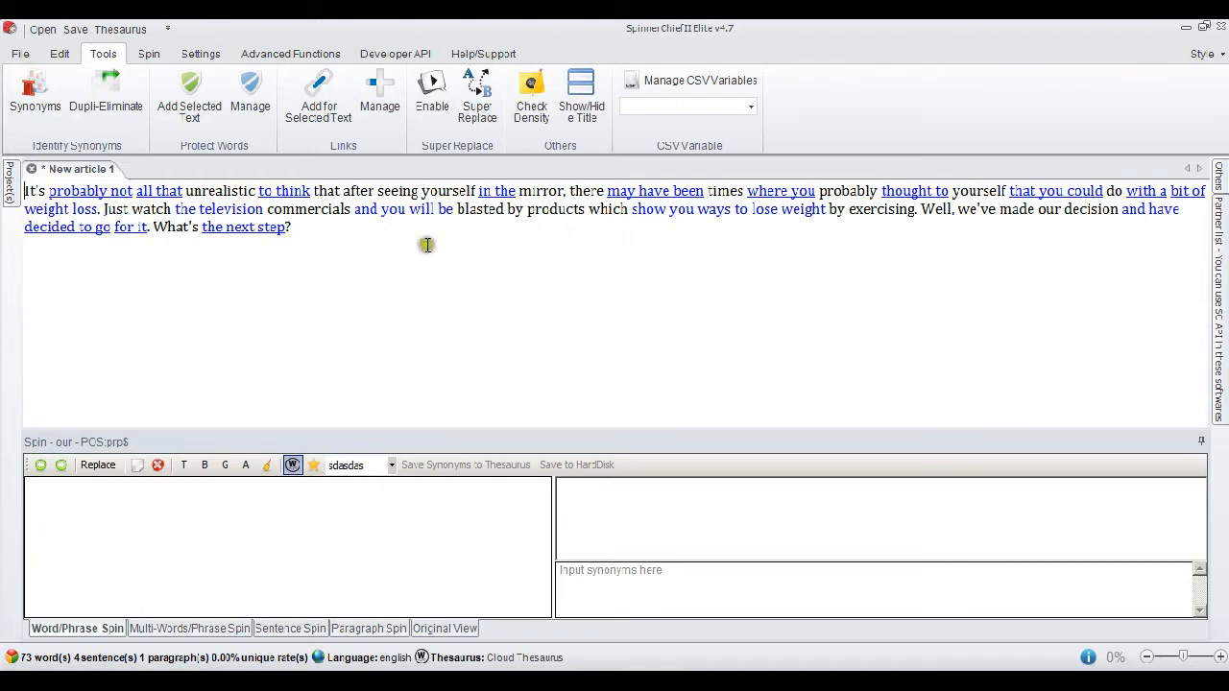
click(125, 110)
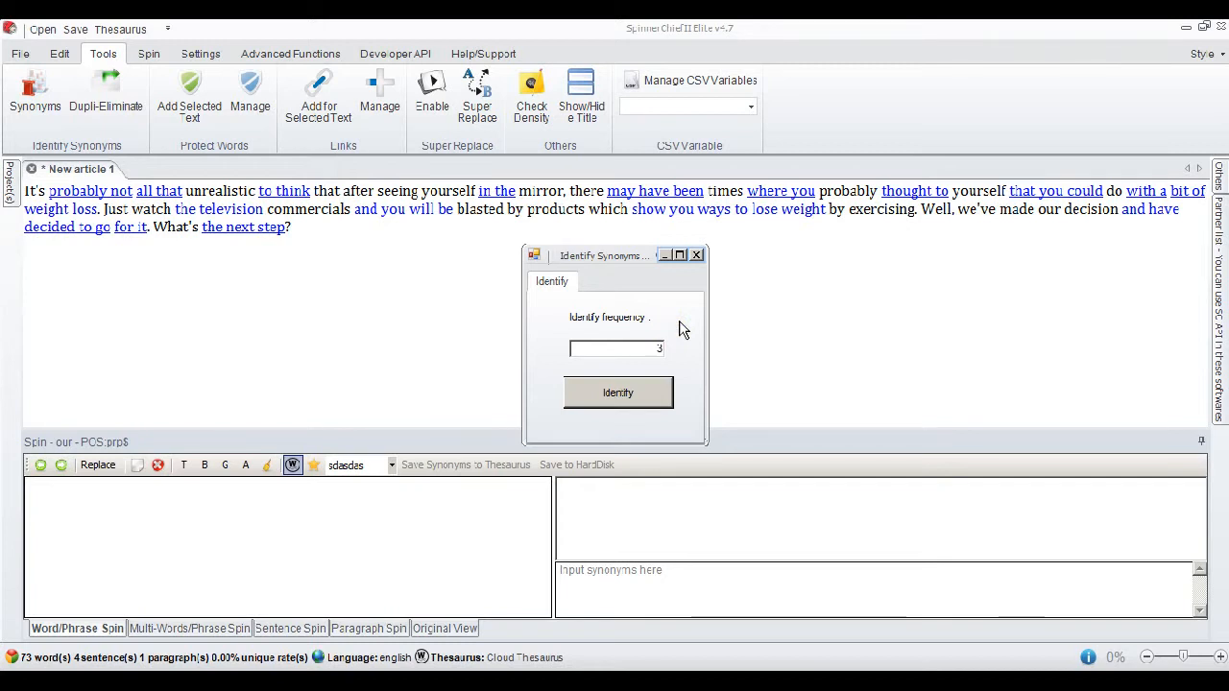
click(639, 394)
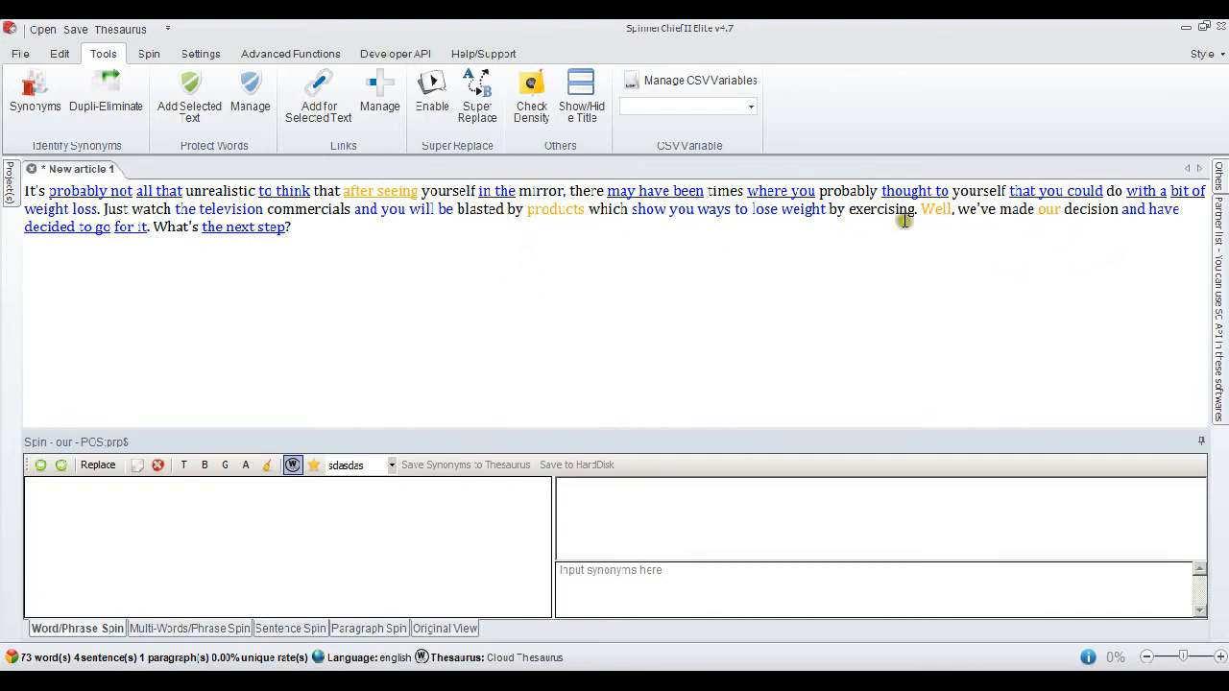
Add the synonym "having seen" to the highlighted phrase "after seeing" and "items" to the highlighted word "products".
drag(343, 192, 405, 190)
right_click(401, 192)
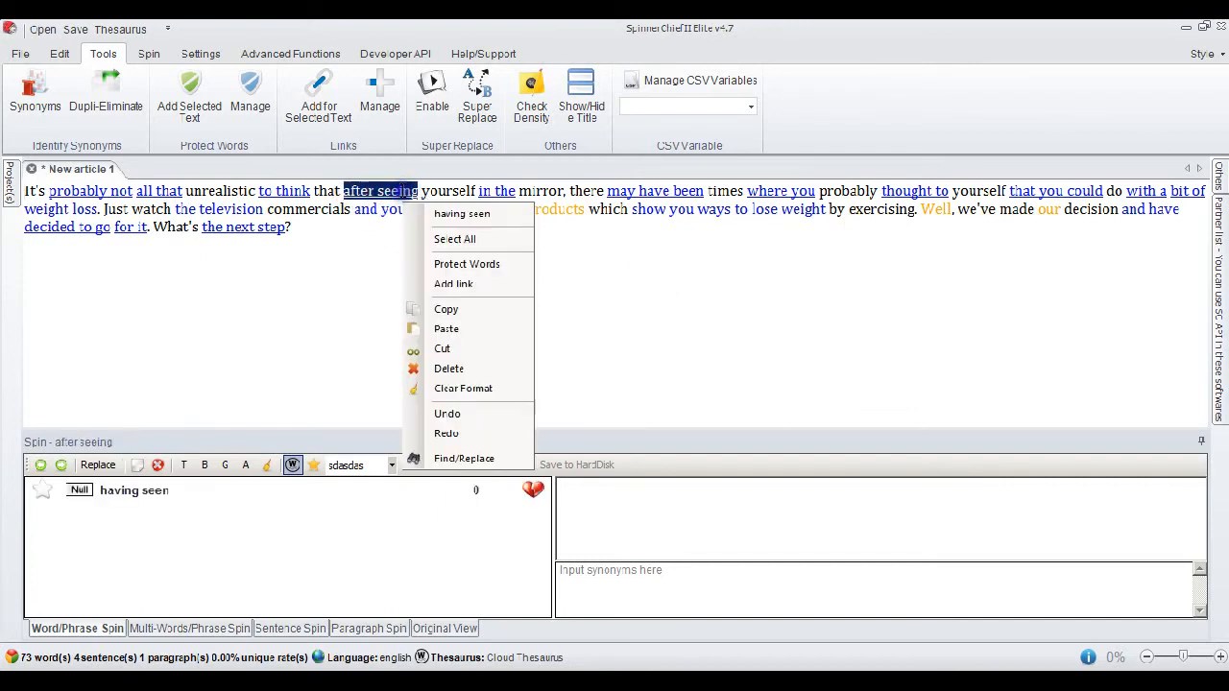
click(468, 215)
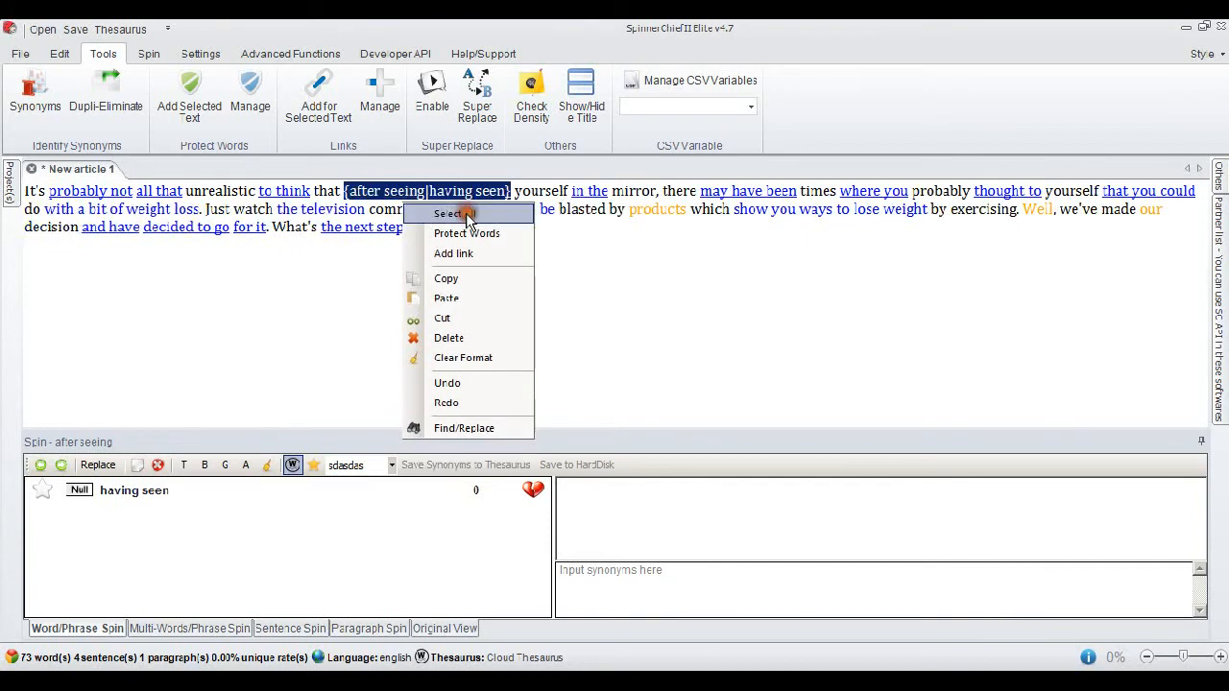
click(694, 243)
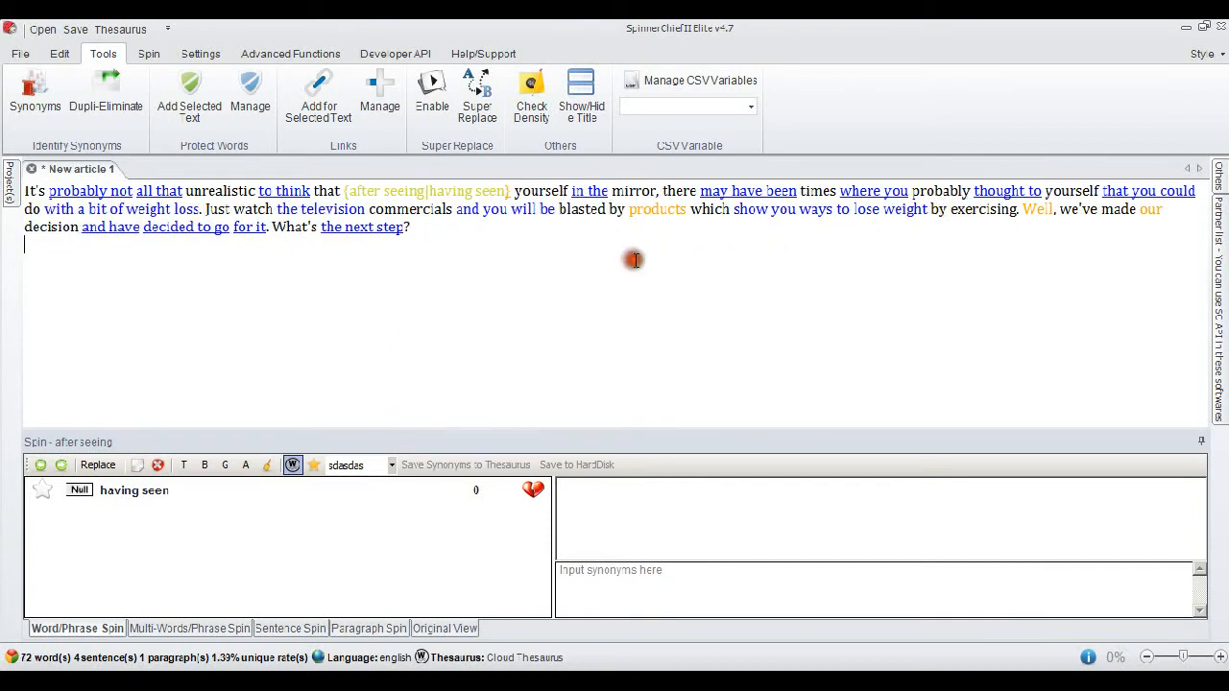
right_click(670, 213)
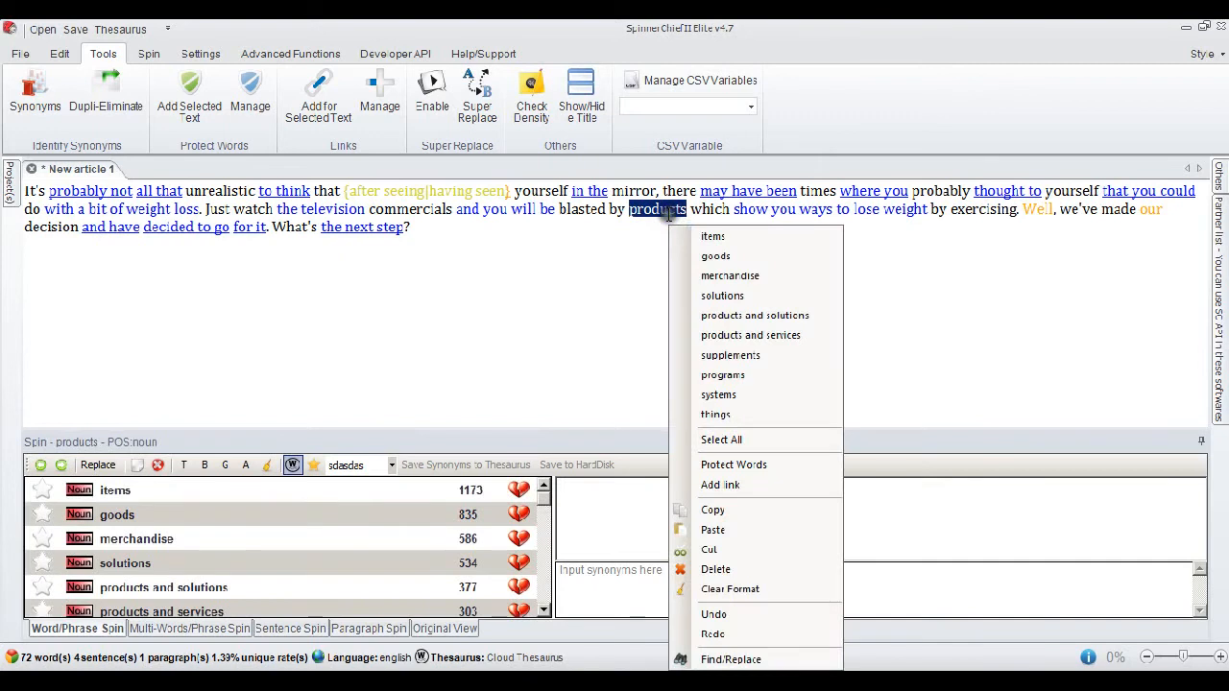
click(733, 237)
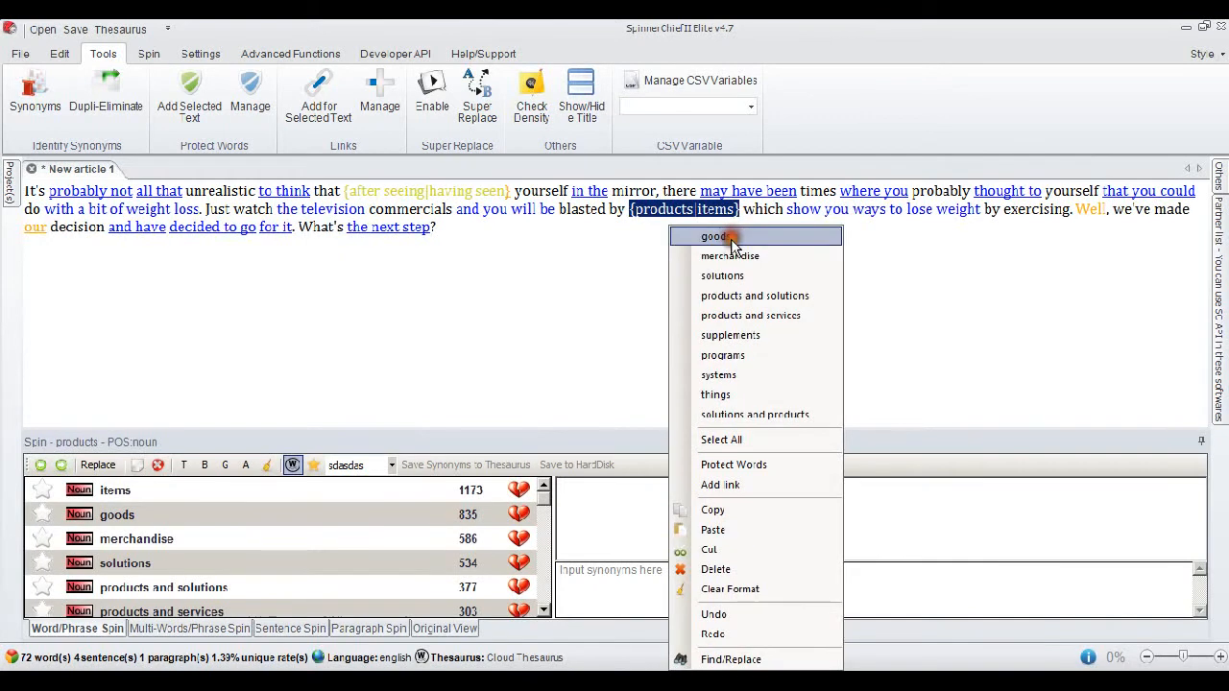
Add the synonym "very well" to the highlighted word "Well" and "the best" to the highlighted word "our".
right_click(1090, 211)
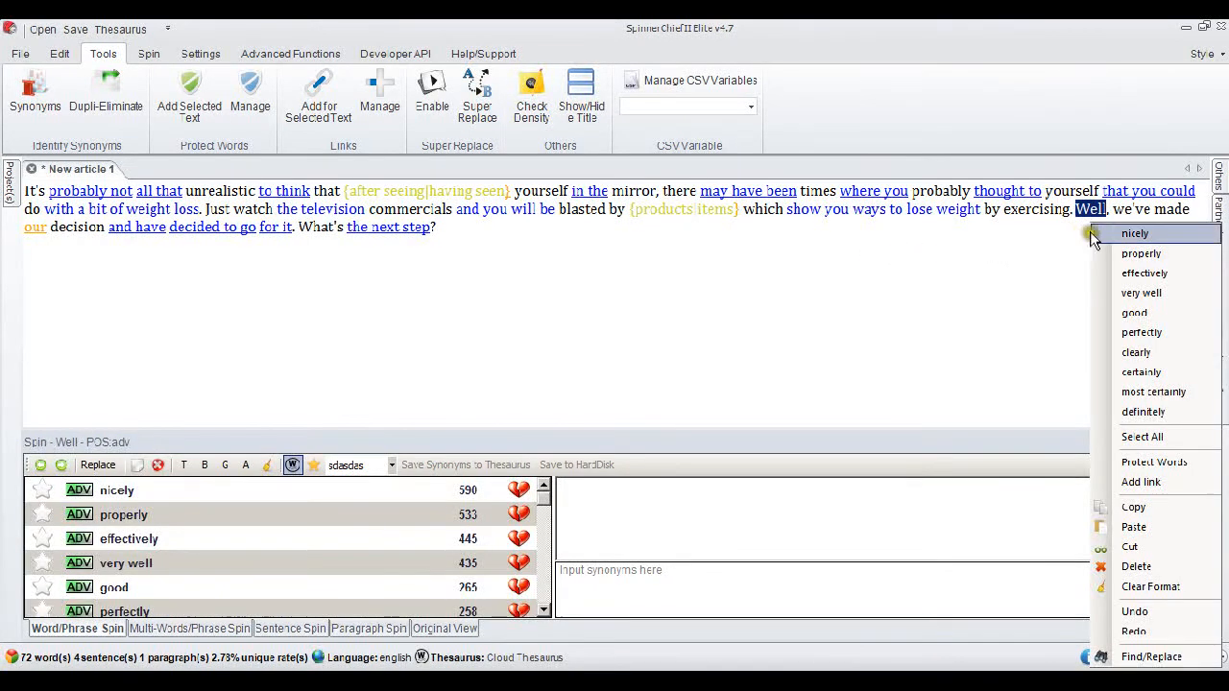
click(1166, 293)
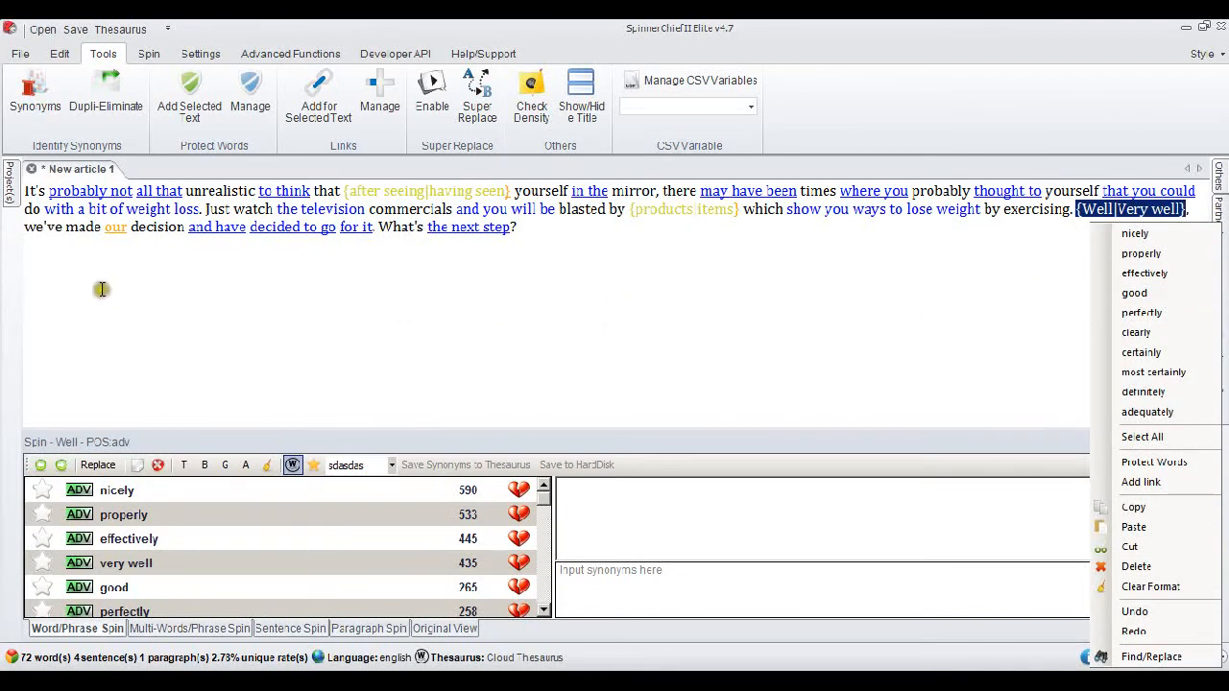
right_click(115, 227)
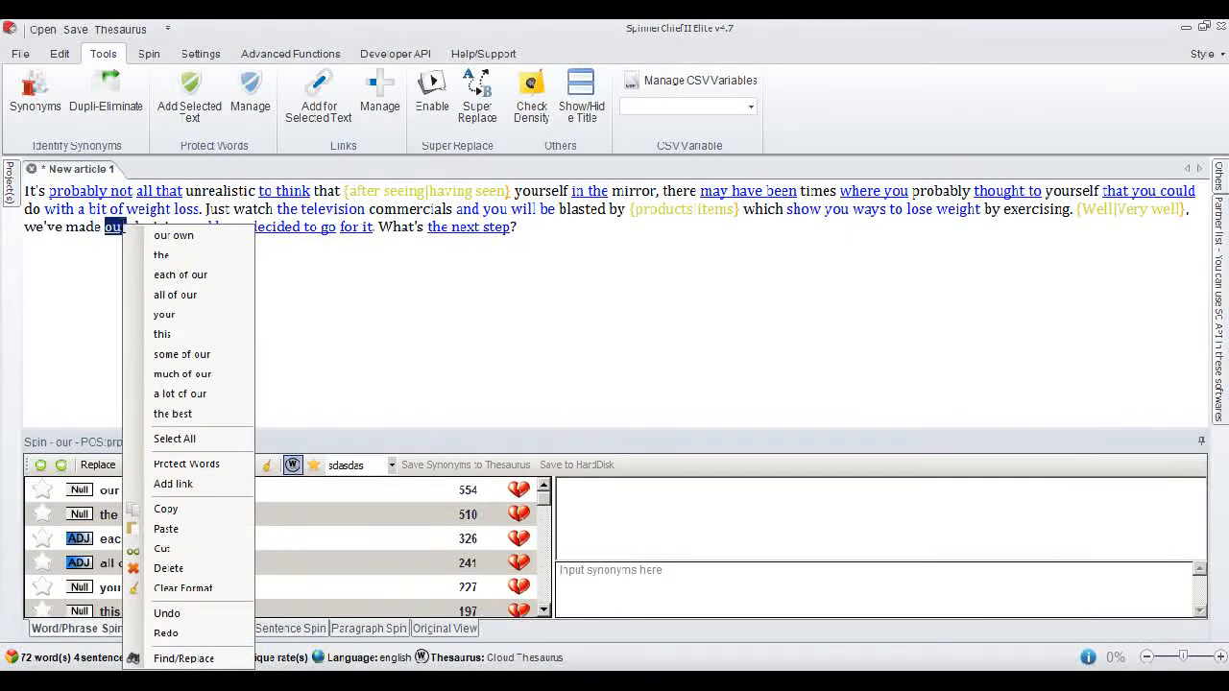
click(213, 413)
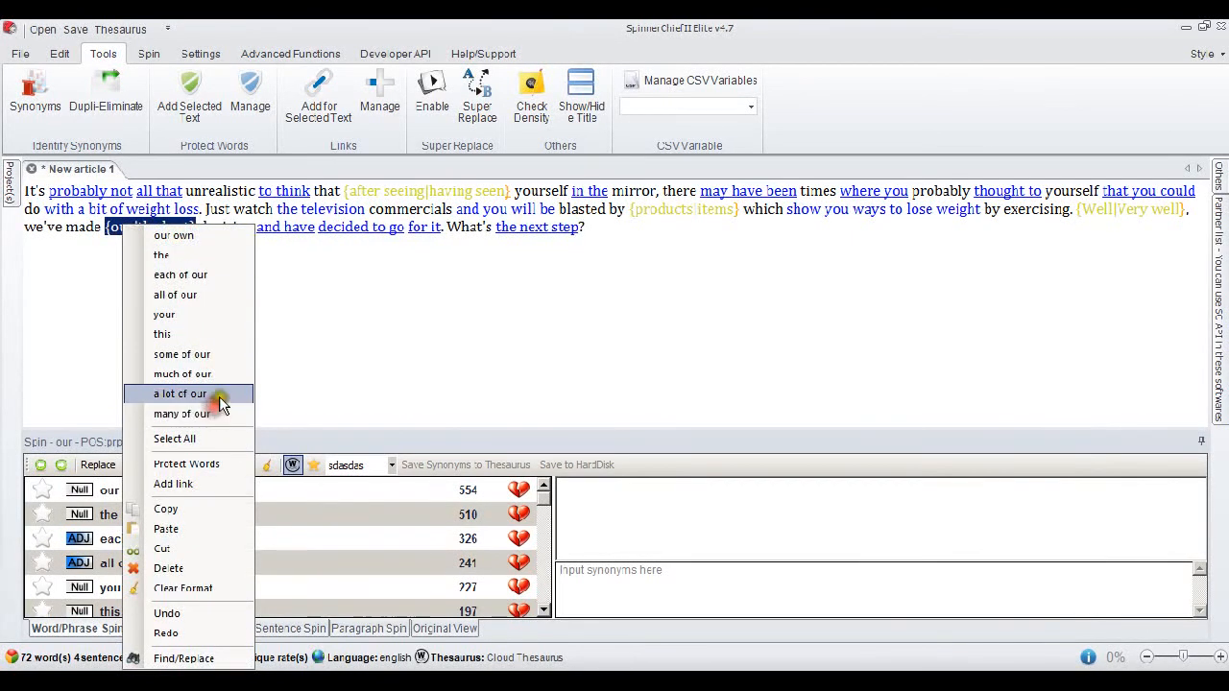
click(614, 230)
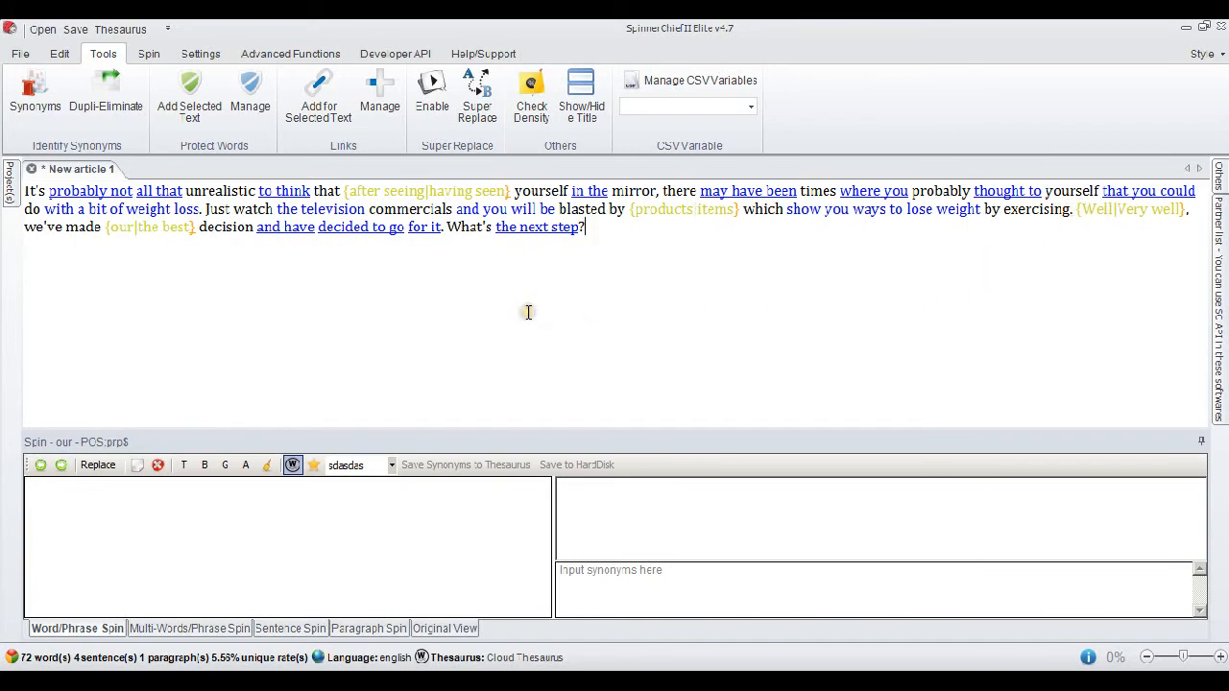
Review the basic spin settings and spin the edited text into 2 articles, with words in brackets included.
click(147, 54)
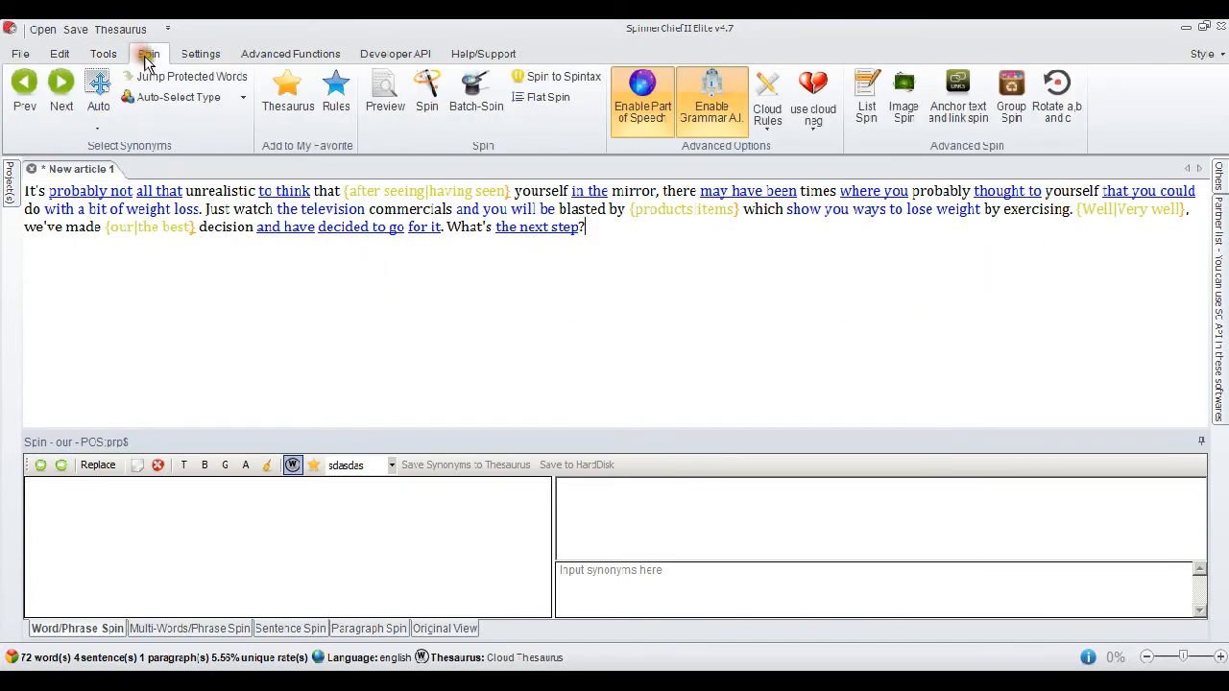
click(426, 96)
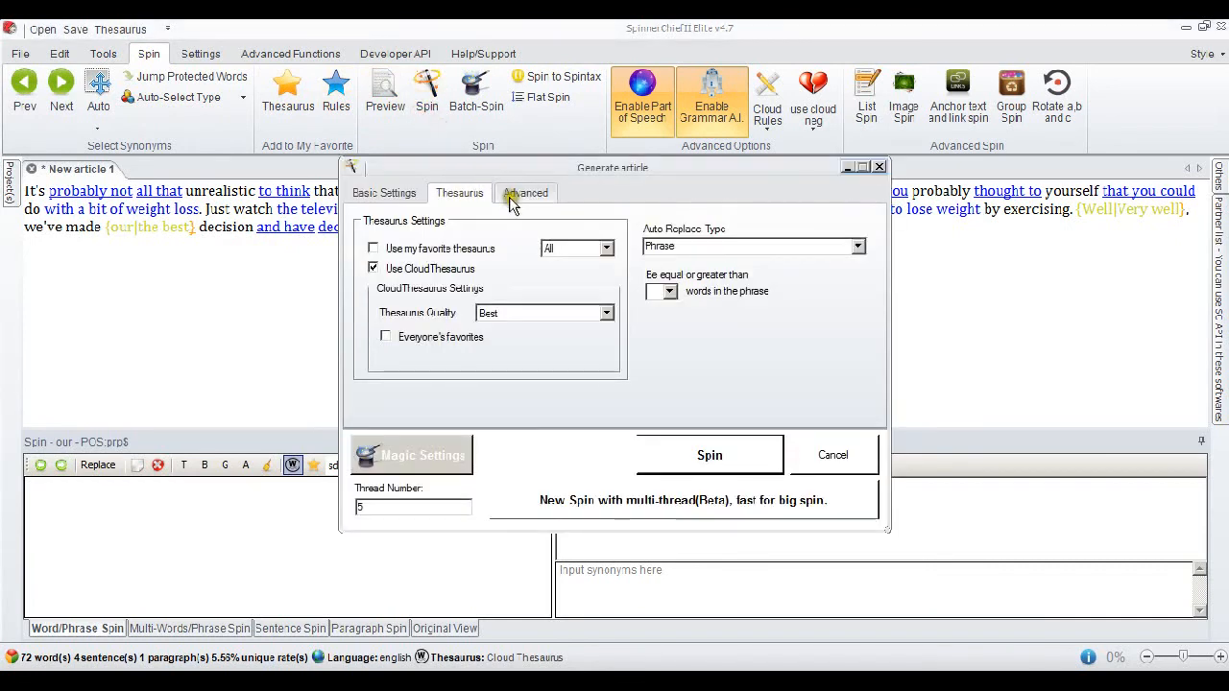
click(383, 195)
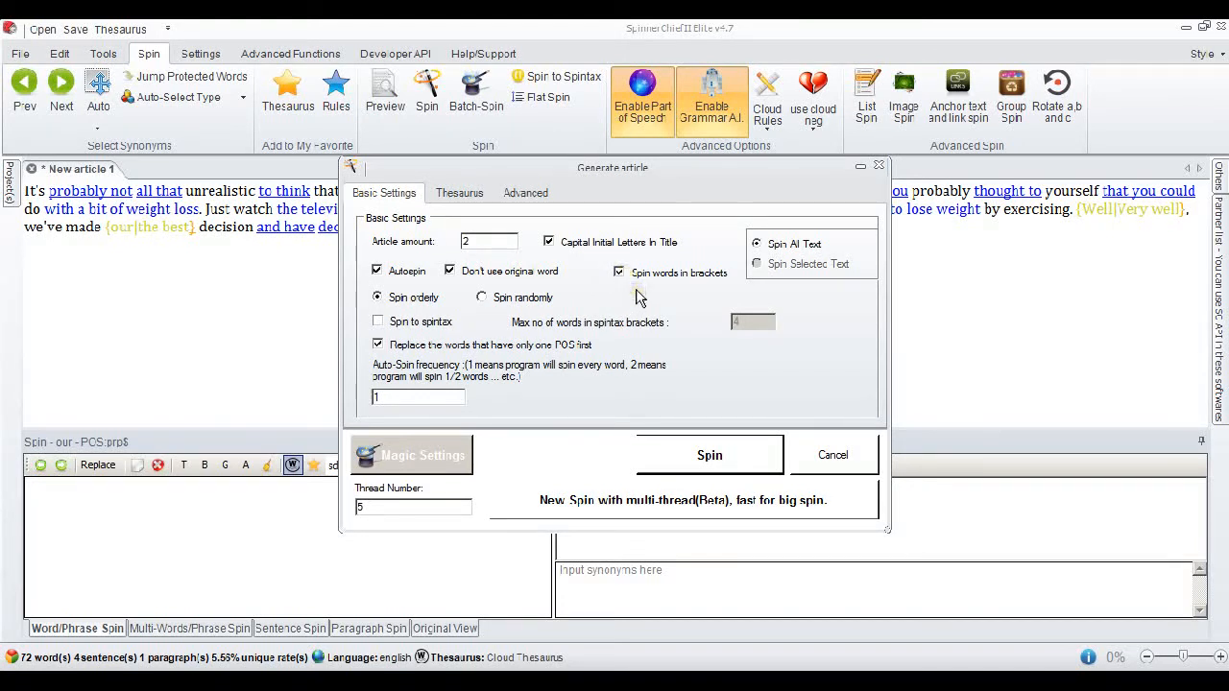
click(709, 455)
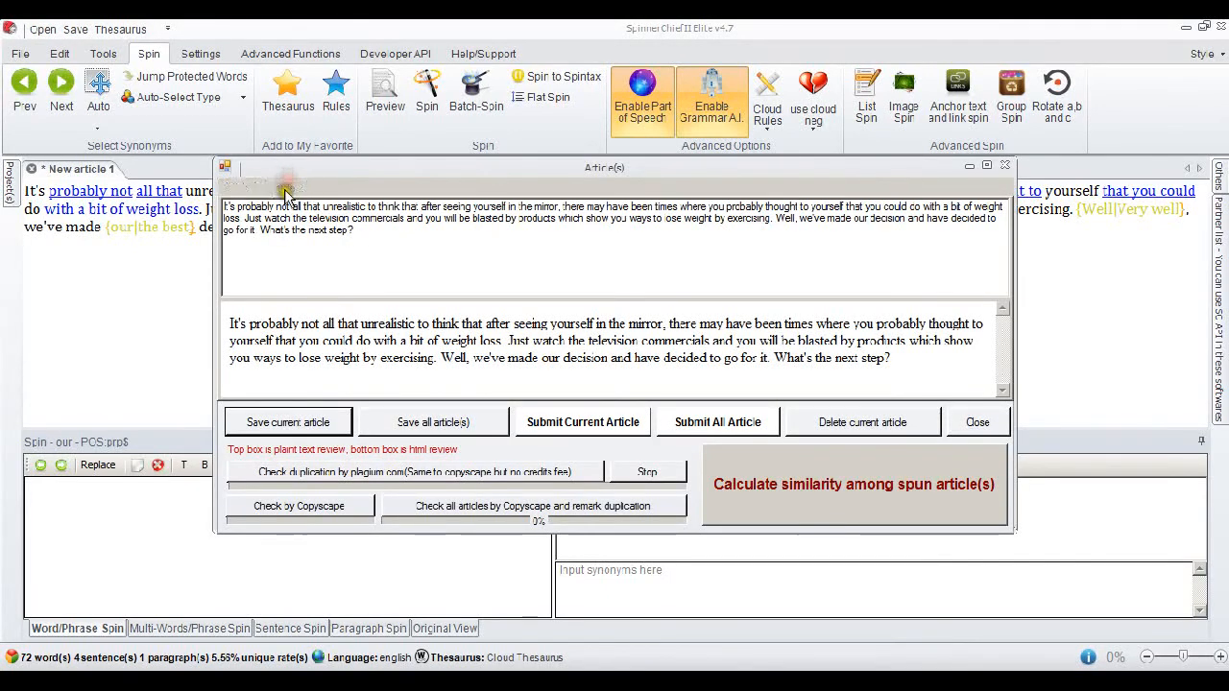
Open the newly spun Article 2 and check it for duplication with Copyscape.
click(285, 187)
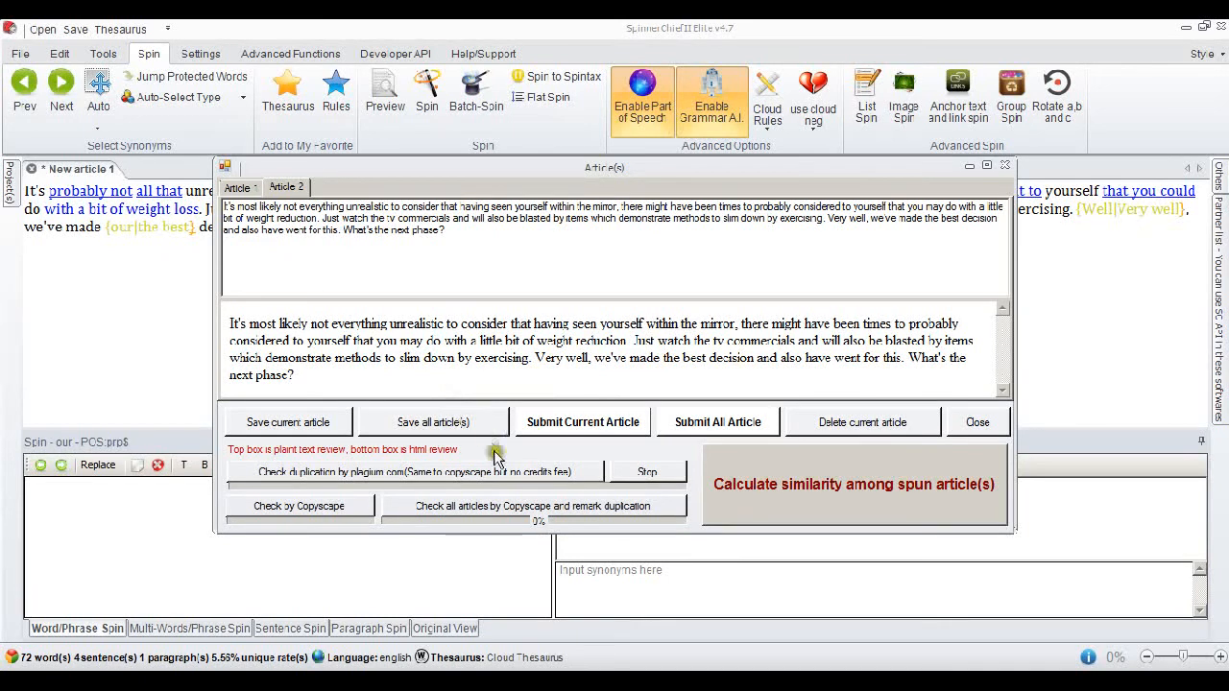
click(330, 509)
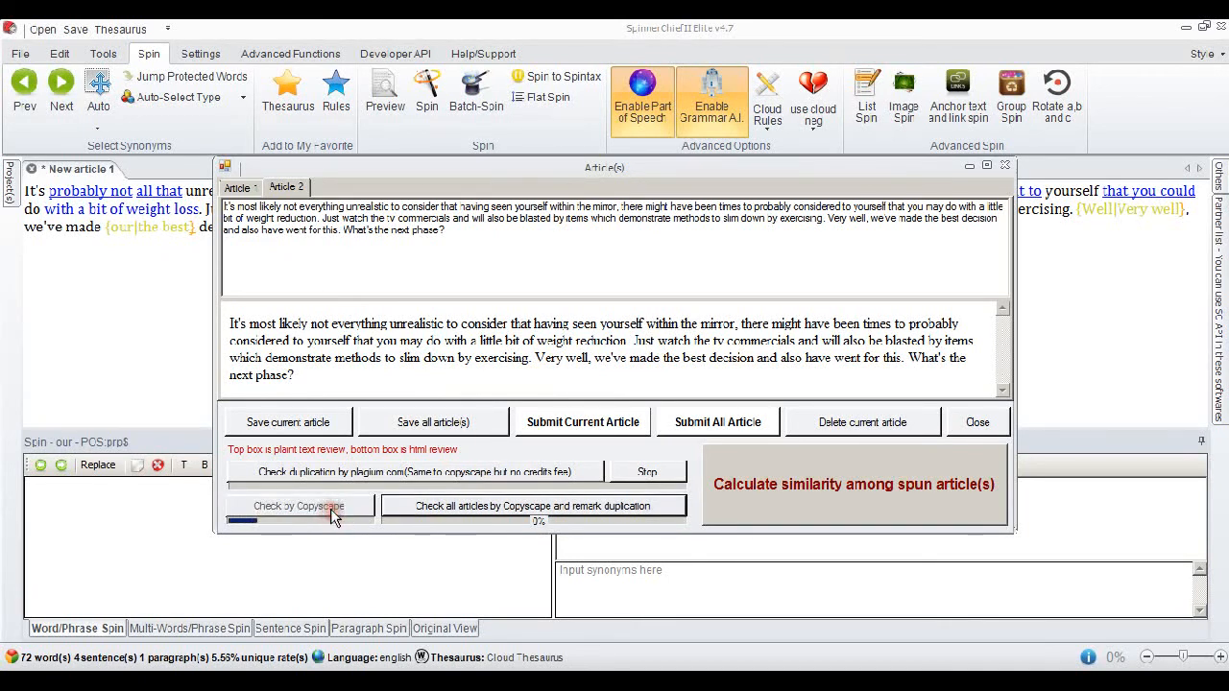